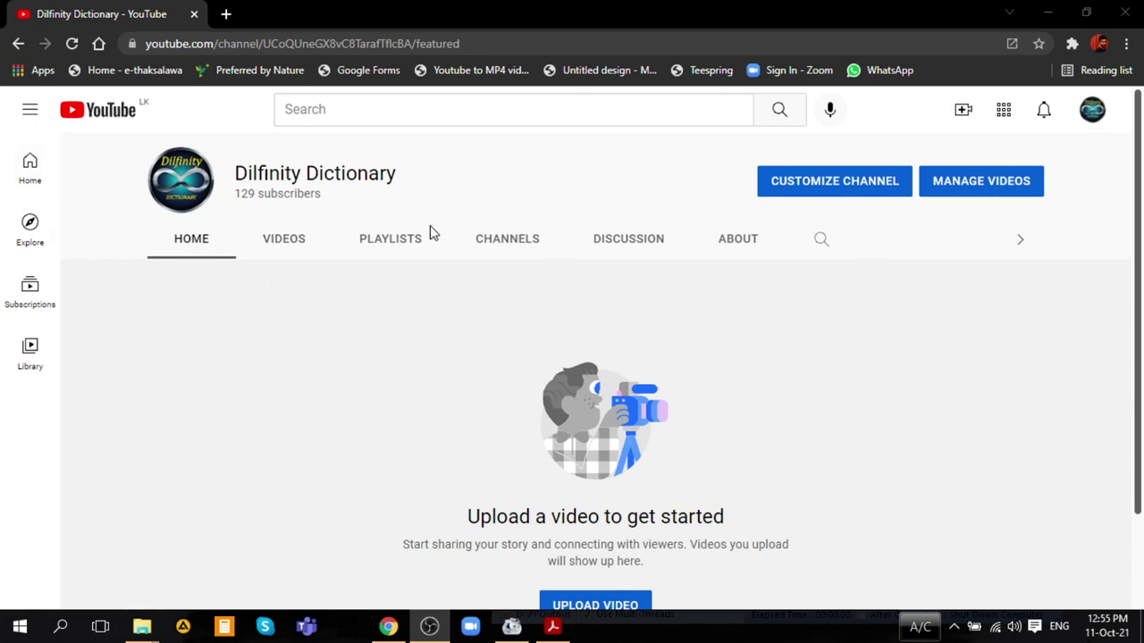
Expand the YouTube sidebar and scroll down to its Settings, Help and Send feedback entries.
left_click(30, 112)
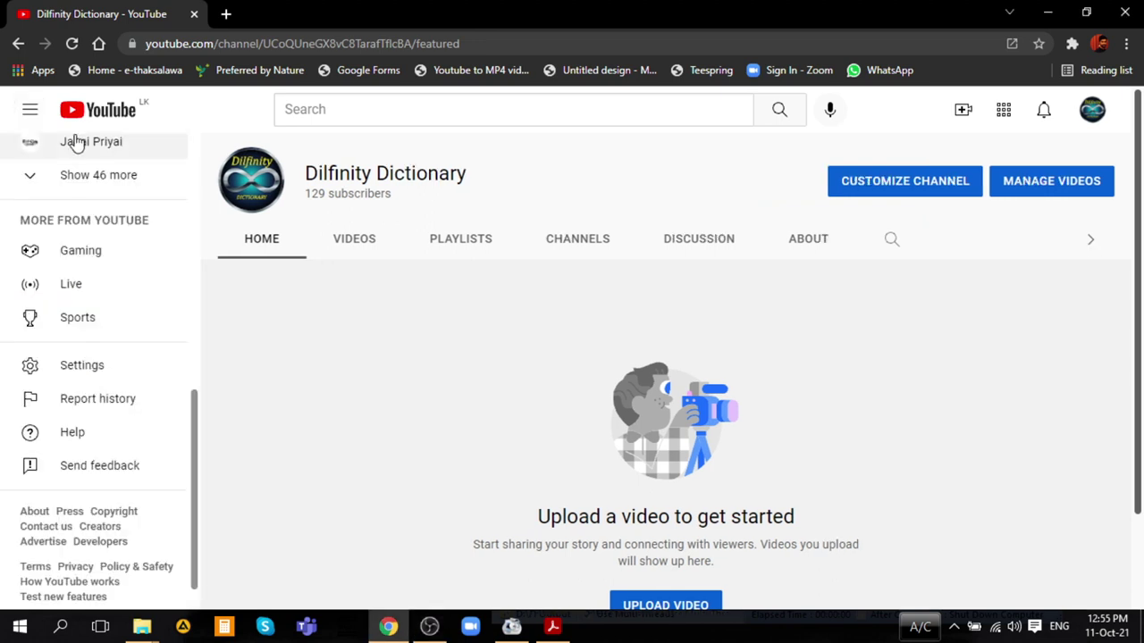
scroll(118, 268, "up", 3)
scroll(117, 294, "up", 3)
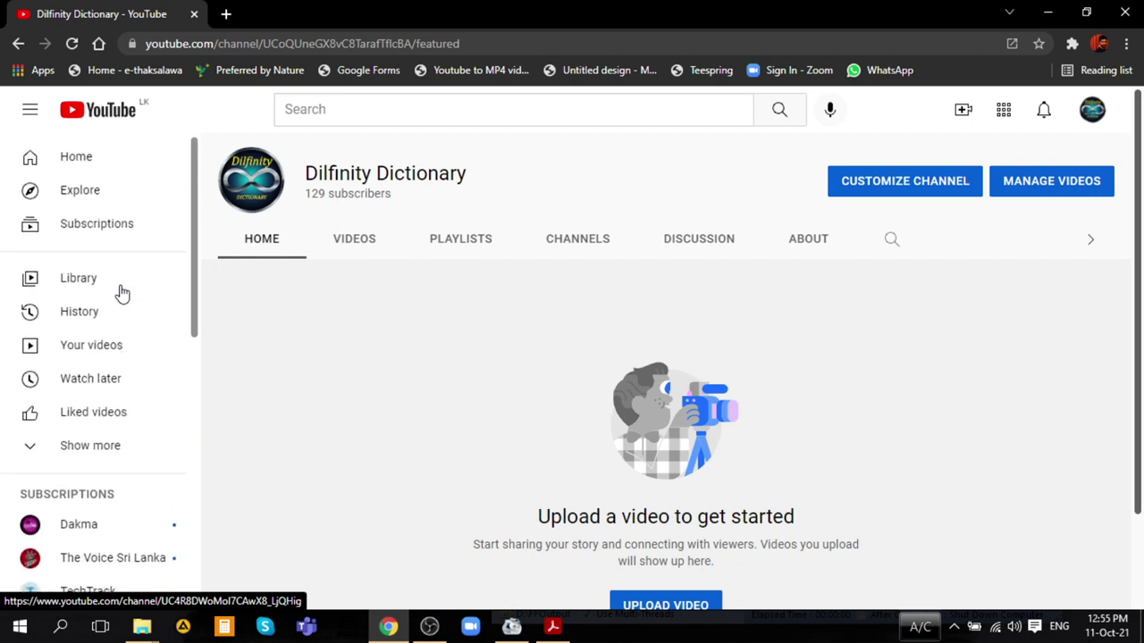
scroll(117, 294, "down", 2)
scroll(122, 293, "down", 2)
scroll(120, 294, "down", 3)
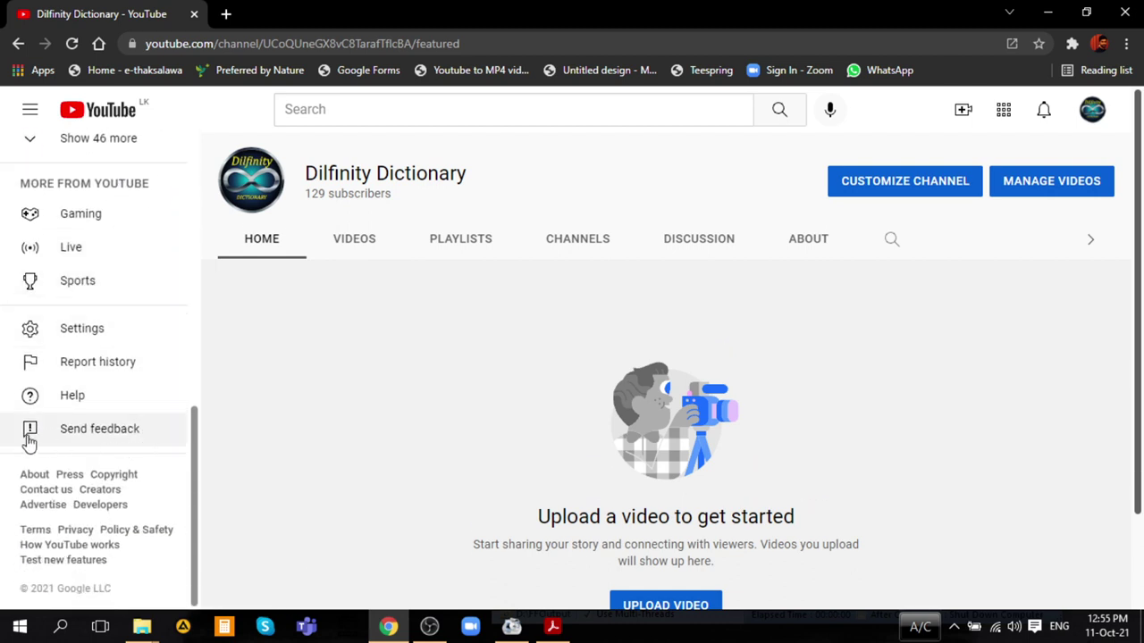
Open the Send feedback form from the sidebar.
left_click(106, 430)
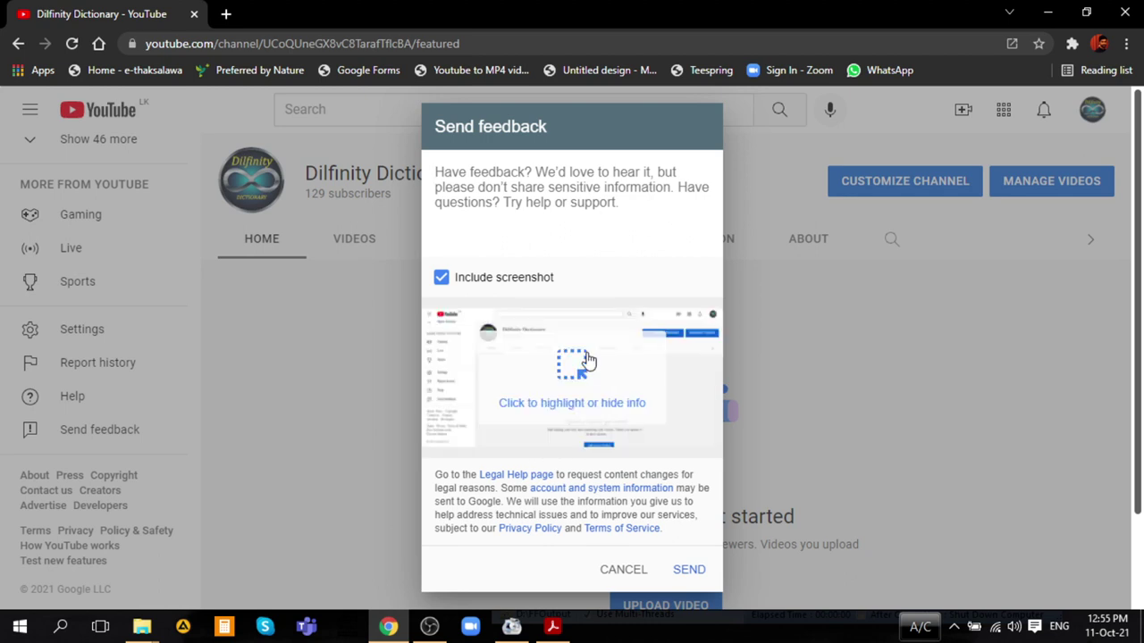
Uncheck 'Include screenshot' and enter 'abcd' as the feedback message.
left_click(441, 279)
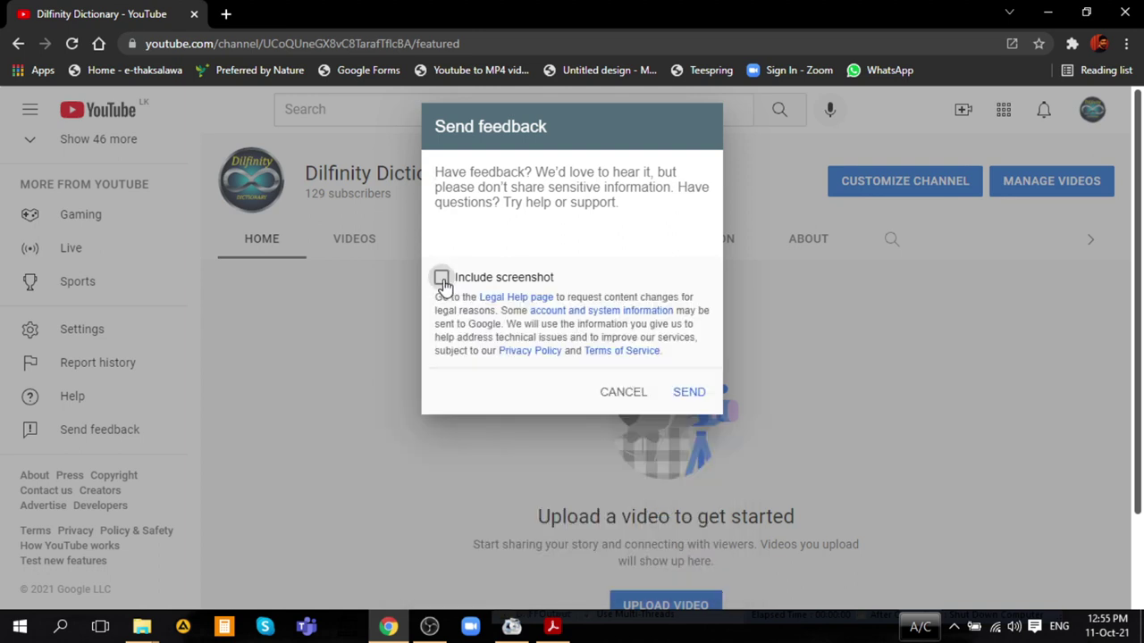
left_click(452, 171)
type("abc")
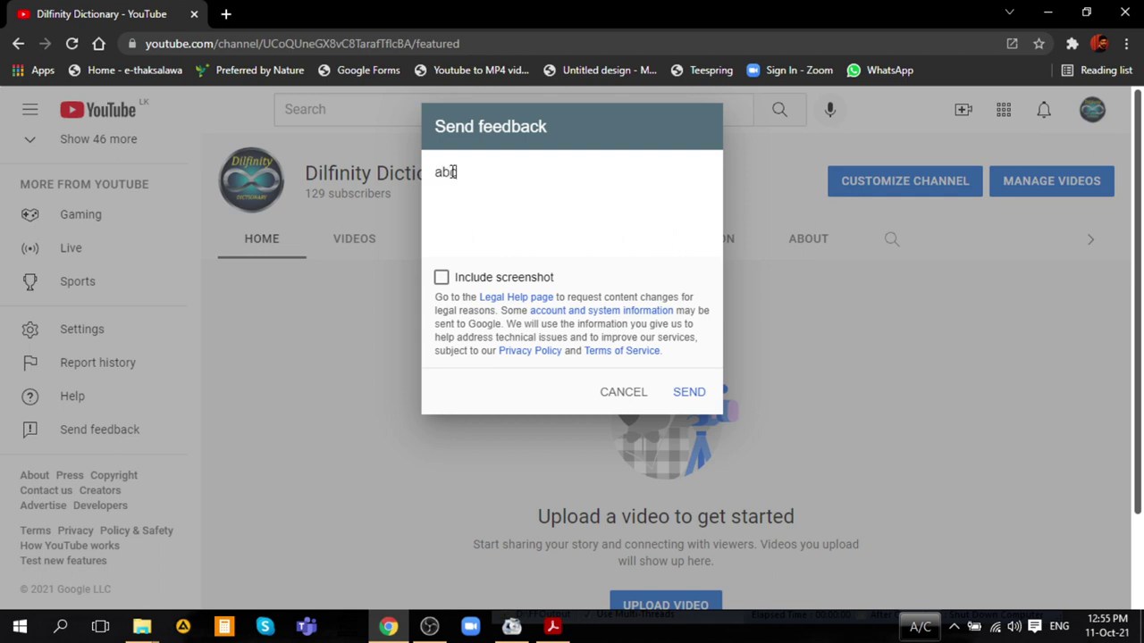
type("d")
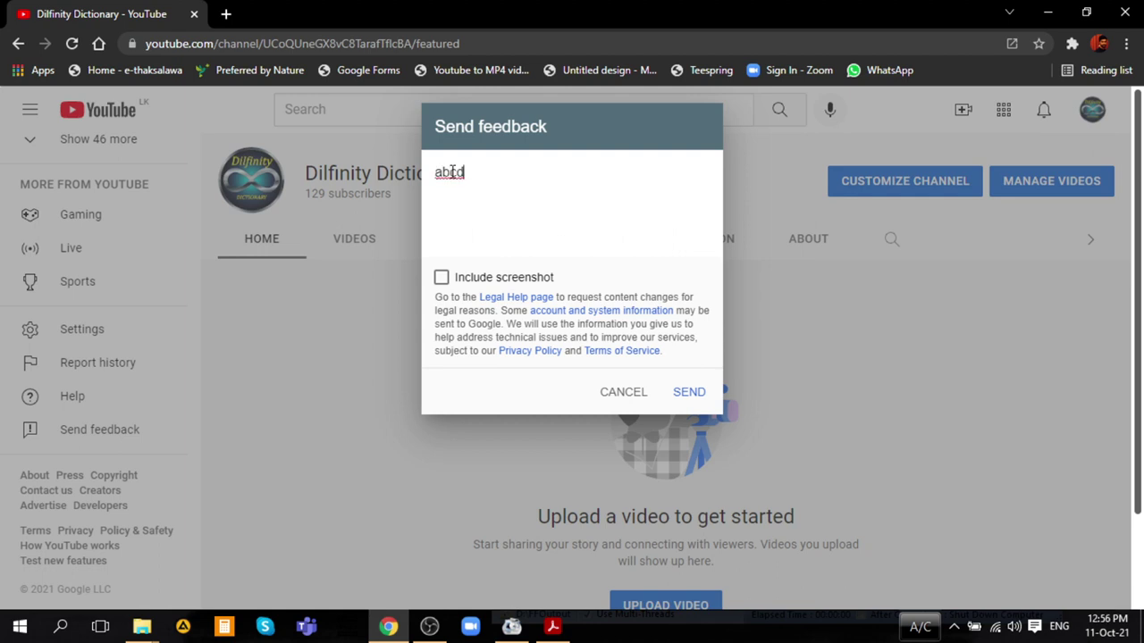